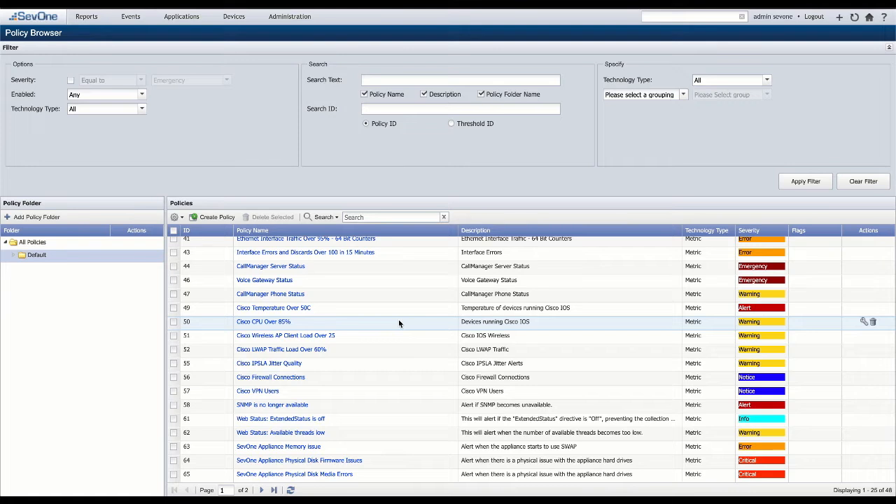
# Step: Create a new policy and name it Test1
pyautogui.click(210, 218)
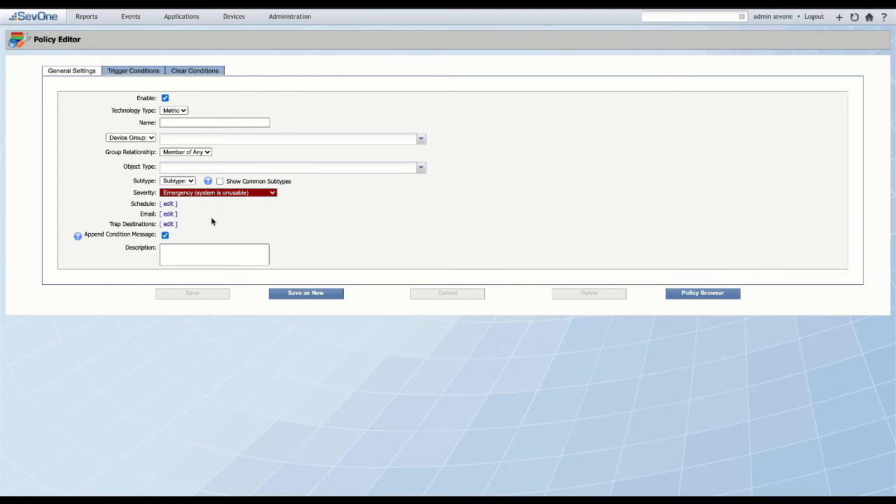
pyautogui.click(171, 122)
pyautogui.write('Test1')
# Step: Apply the policy to an object group instead of a device group and choose All Interfaces
pyautogui.click(137, 138)
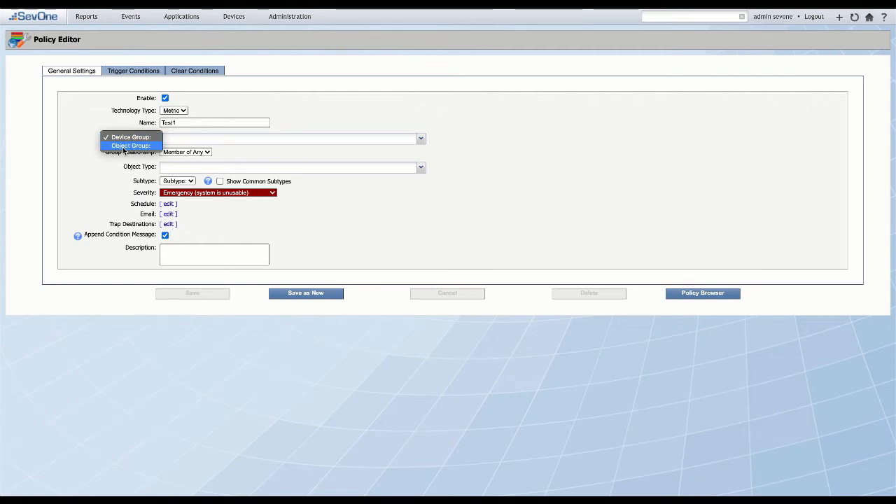
pyautogui.click(129, 146)
pyautogui.click(215, 139)
pyautogui.scroll(-5, 214, 200)
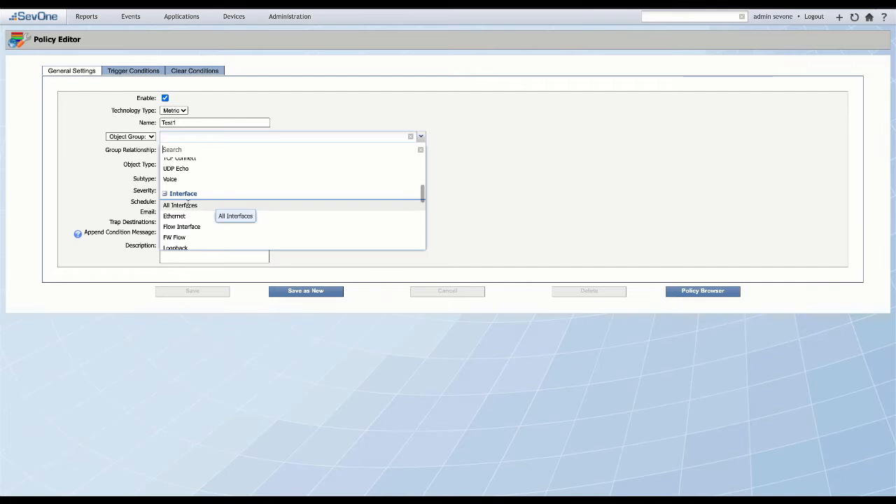
pyautogui.click(203, 205)
pyautogui.click(555, 174)
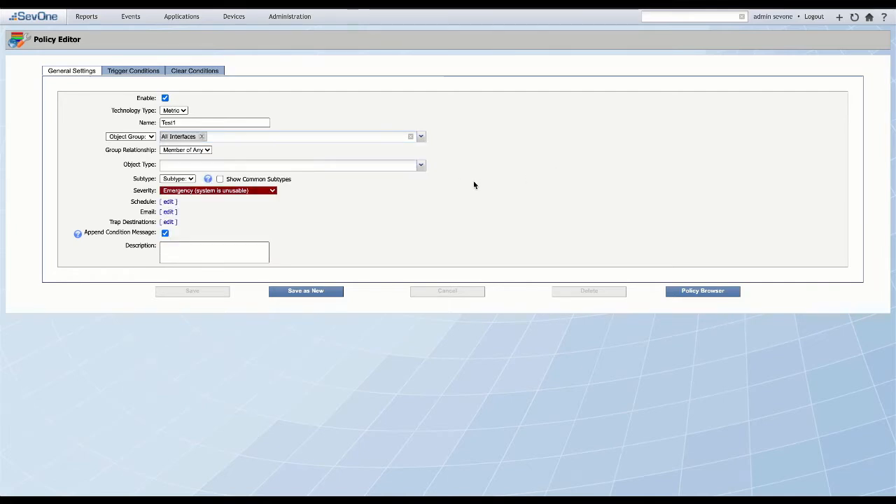
# Step: Find the Interface object type under SNMP Poller and assign it to the policy
pyautogui.click(273, 164)
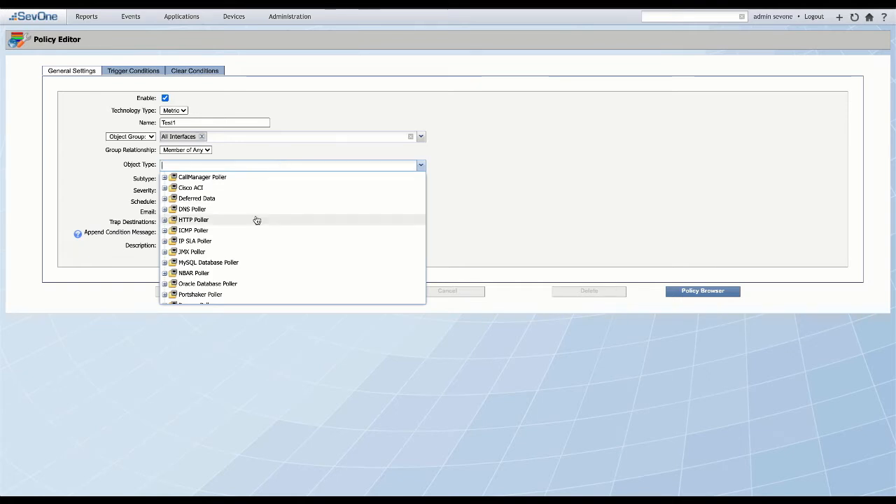
pyautogui.scroll(-3, 257, 220)
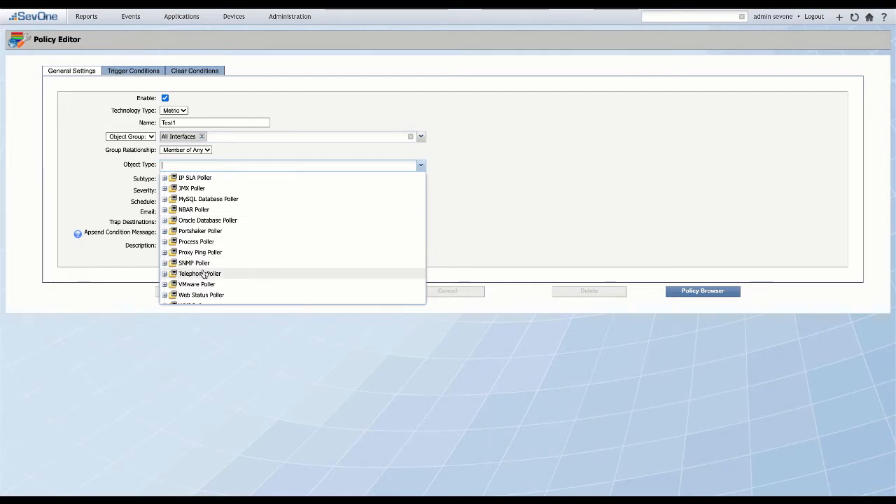
pyautogui.click(194, 166)
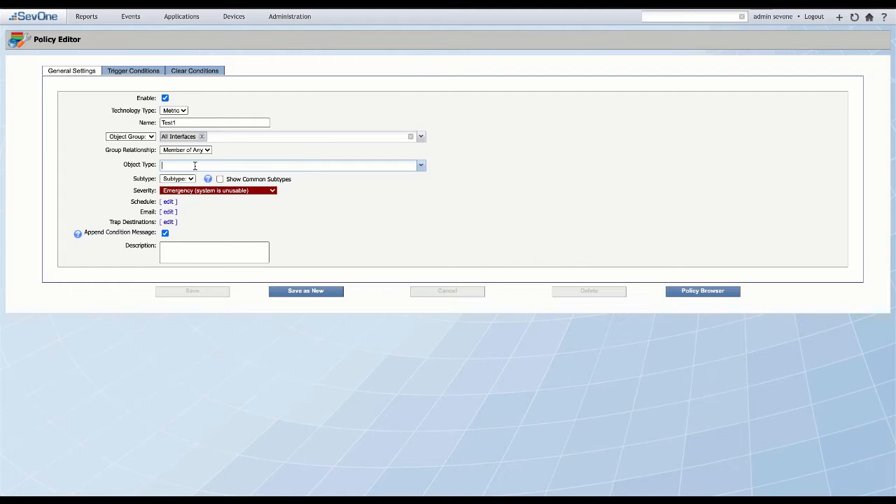
pyautogui.write('Interface')
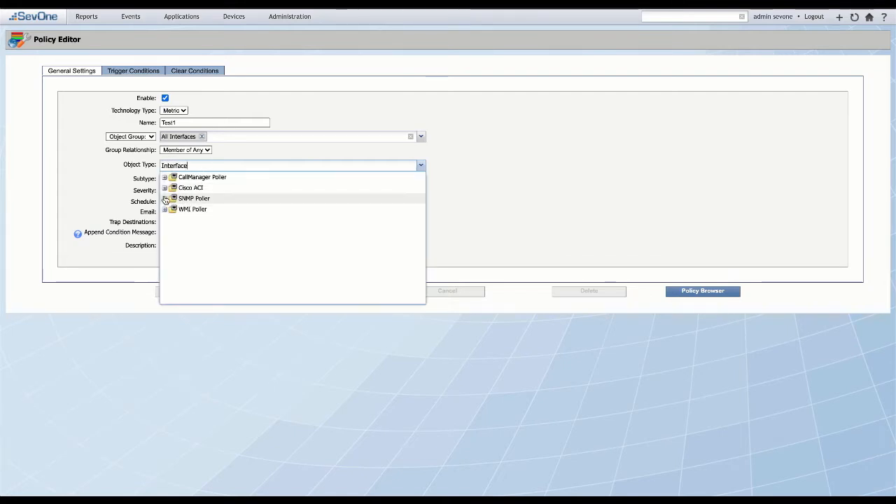
pyautogui.click(164, 199)
pyautogui.scroll(-5, 273, 247)
pyautogui.click(199, 249)
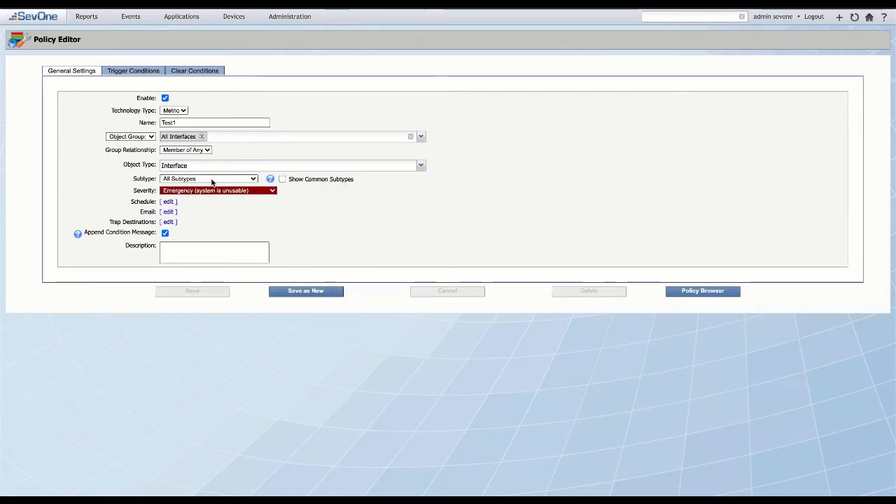
# Step: Review the available interface subtypes and set the policy severity to Critical (critical condition)
pyautogui.click(236, 181)
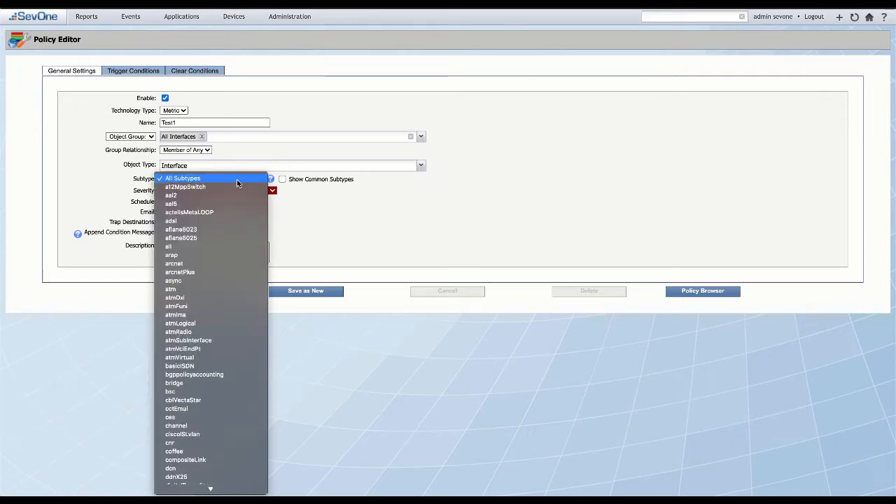
pyautogui.scroll(-8, 223, 347)
pyautogui.scroll(-10, 222, 348)
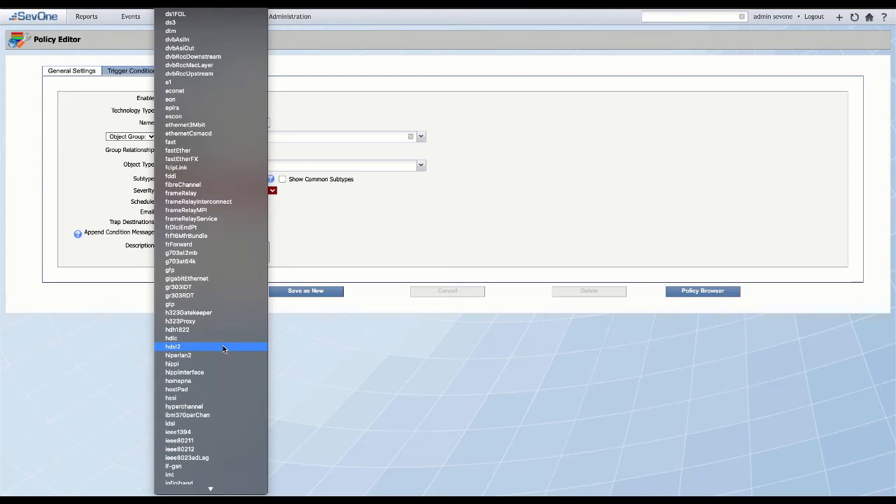
pyautogui.scroll(10, 218, 252)
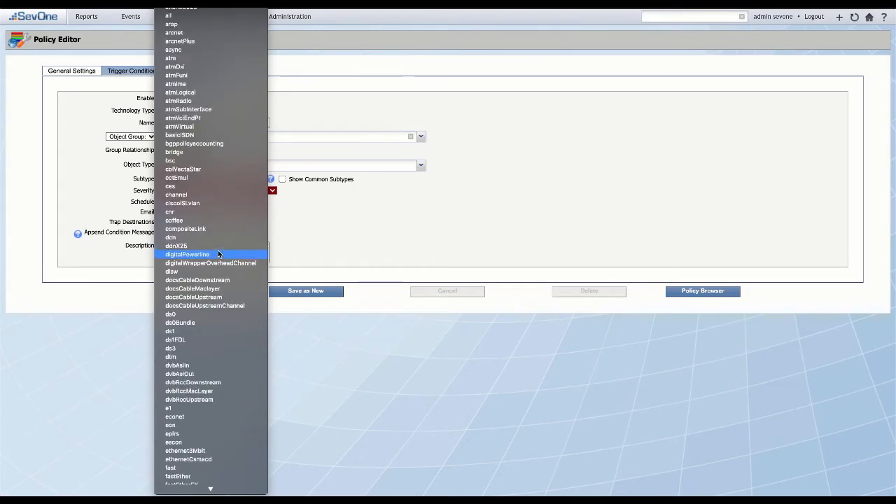
pyautogui.click(383, 203)
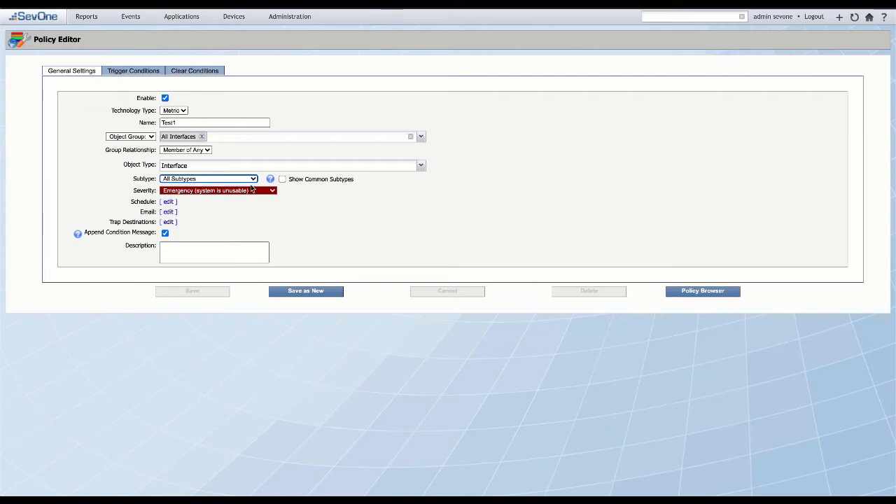
pyautogui.click(212, 190)
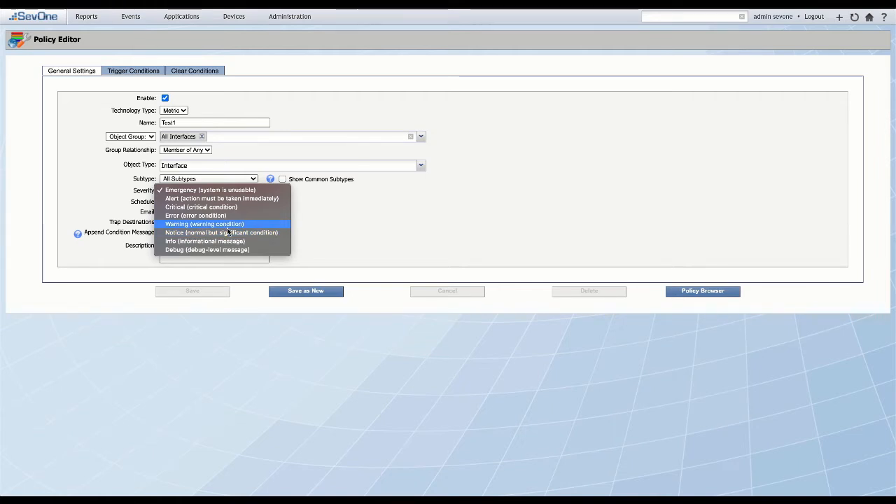
pyautogui.click(208, 209)
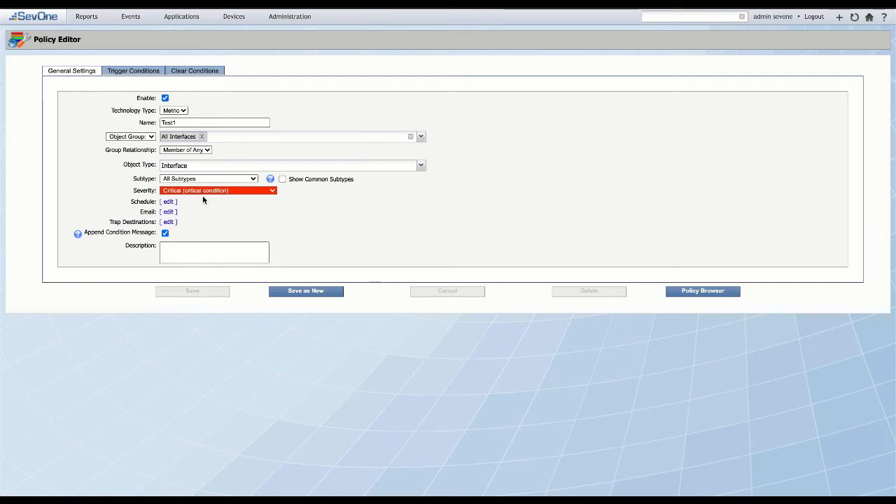
# Step: Create a new trigger condition for the policy with HC In Octets as its indicator
pyautogui.click(133, 72)
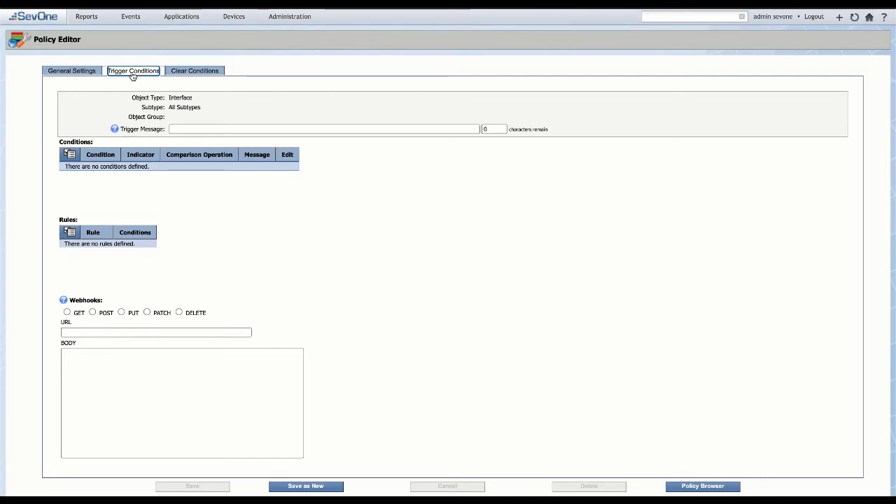
pyautogui.click(68, 155)
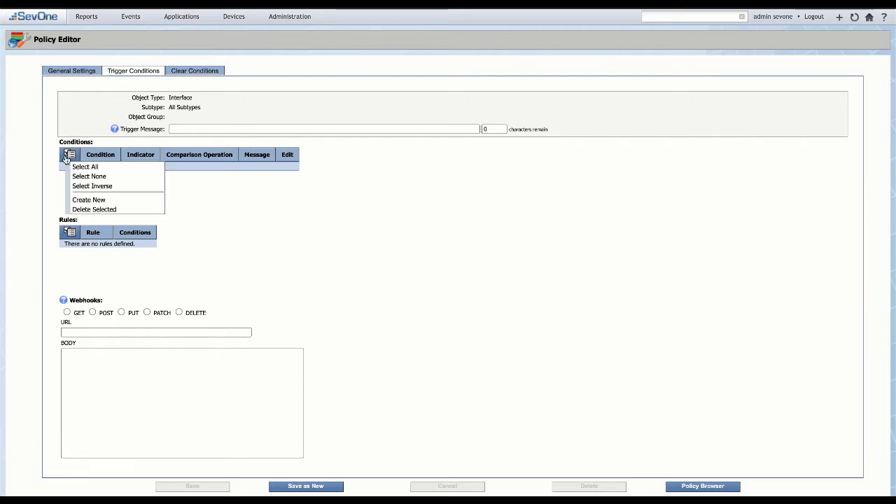
pyautogui.click(80, 201)
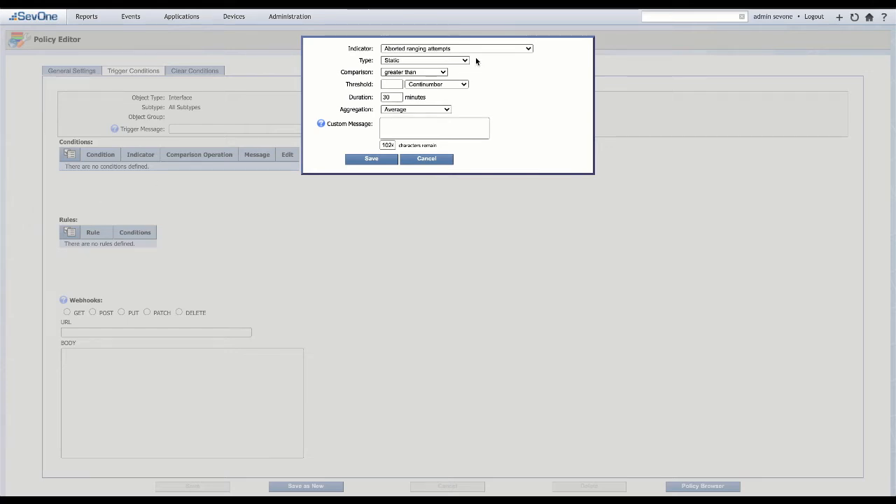
pyautogui.click(497, 51)
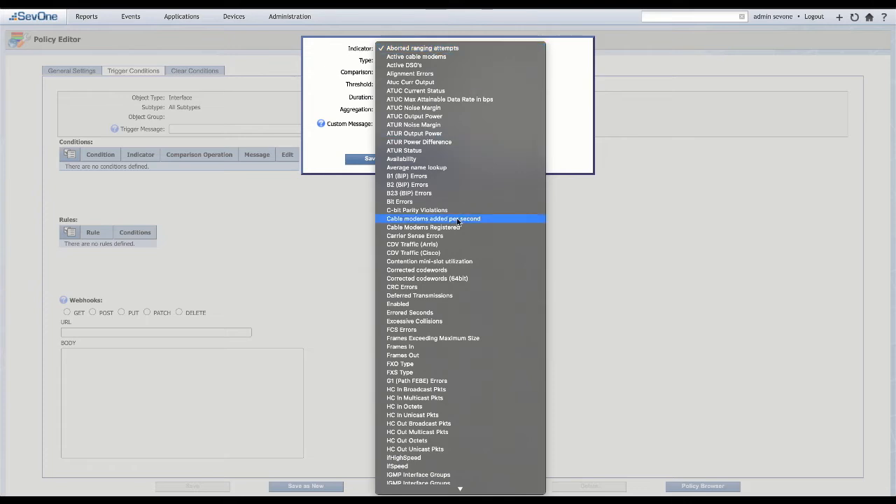
pyautogui.scroll(-2, 458, 223)
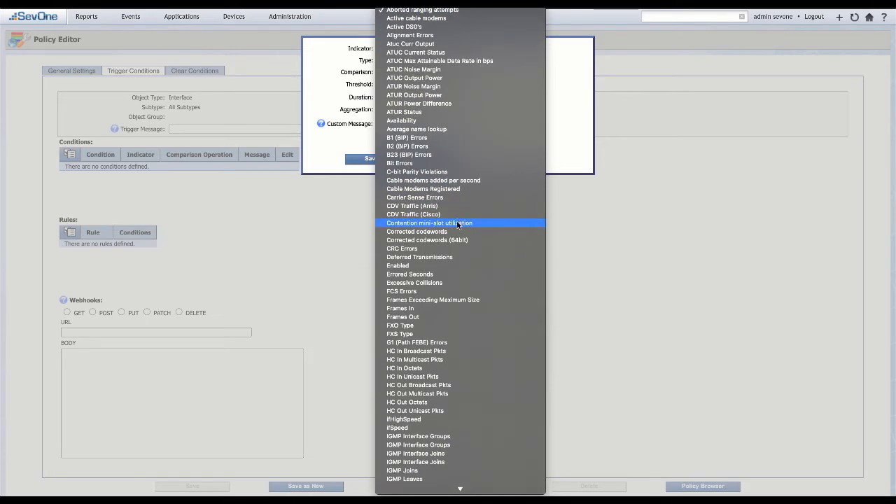
pyautogui.click(413, 369)
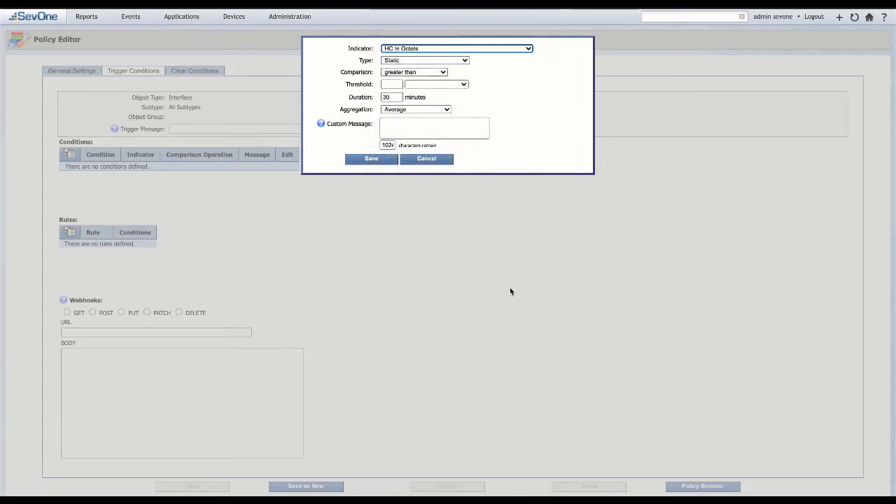
# Step: Give the trigger condition the Static type and a threshold of 90 Percent
pyautogui.click(420, 62)
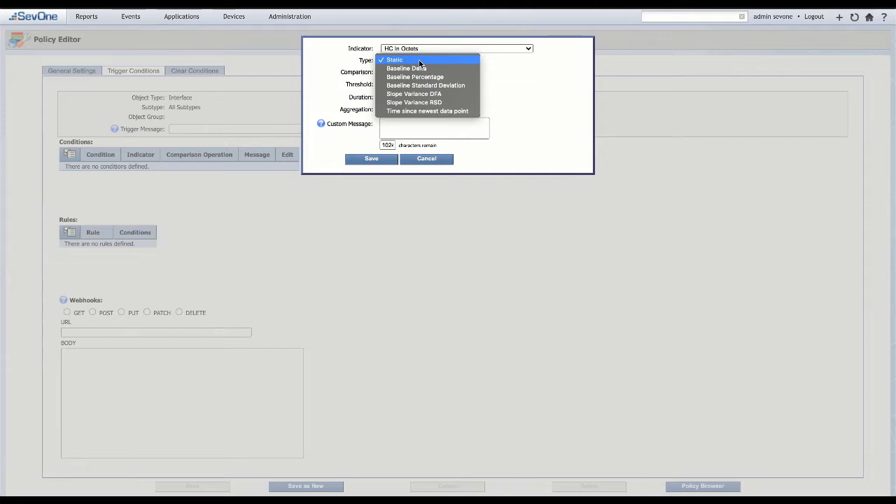
pyautogui.click(420, 61)
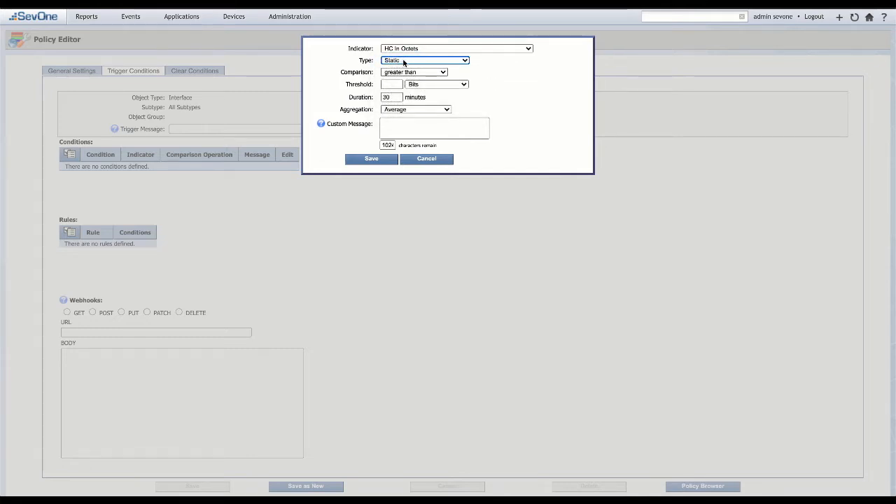
pyautogui.press('Tab')
pyautogui.press('Tab')
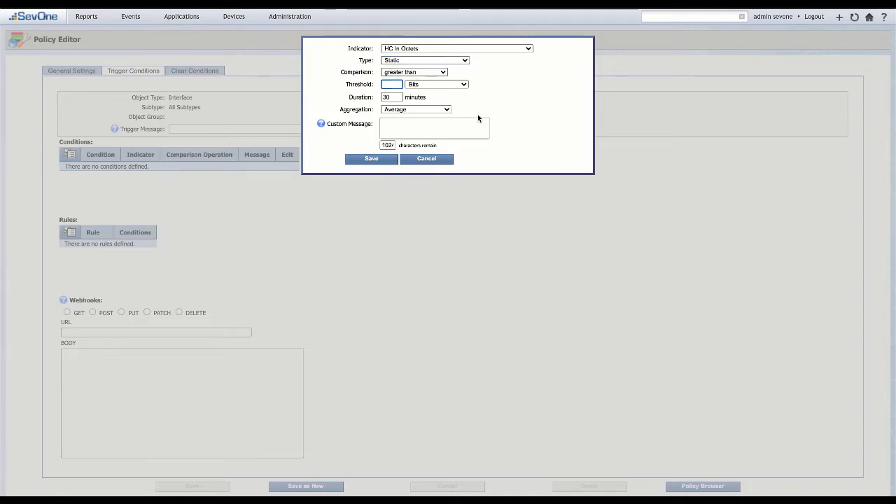
pyautogui.write('90')
pyautogui.click(447, 84)
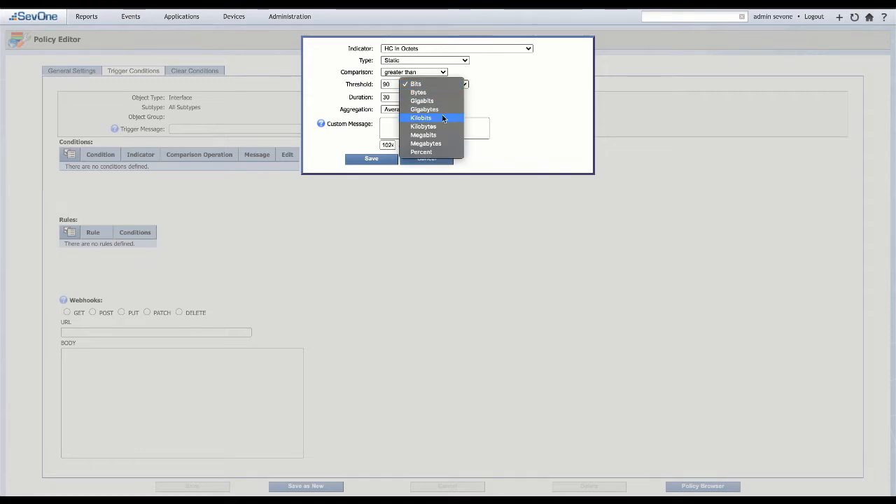
pyautogui.click(438, 152)
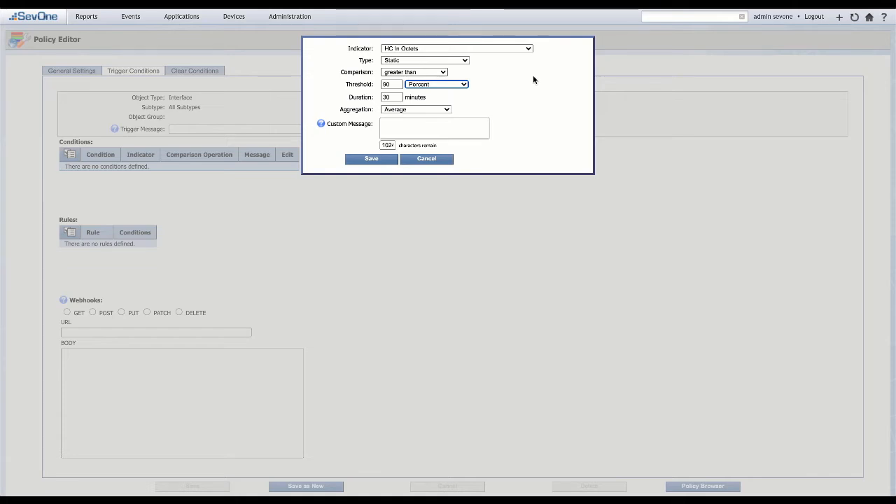
# Step: Switch the trigger condition to the Baseline Standard Deviation type and examine its standard deviation options
pyautogui.click(409, 61)
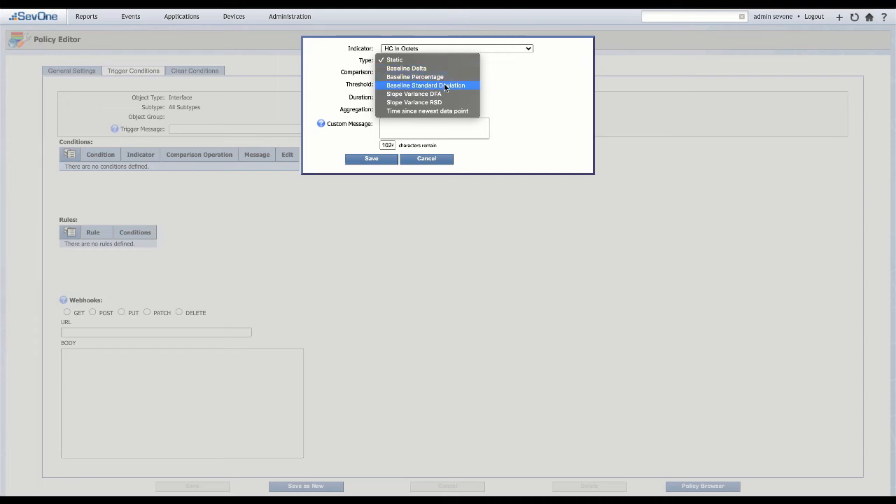
pyautogui.click(393, 85)
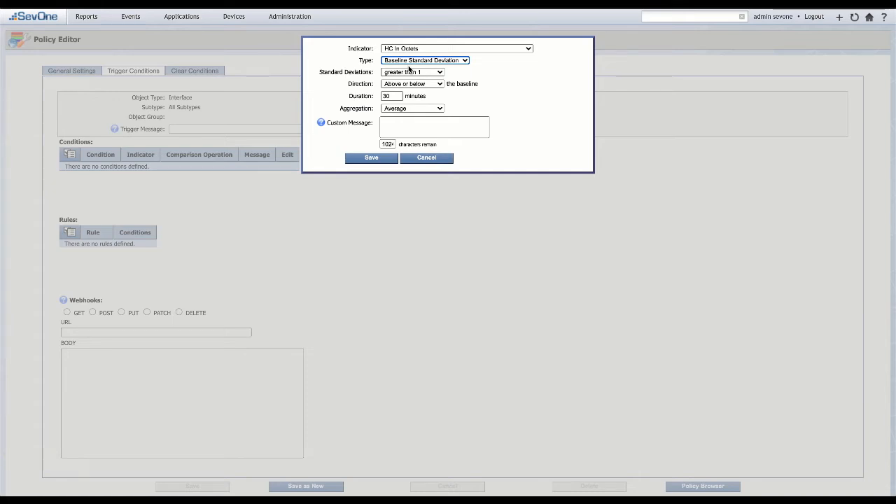
pyautogui.click(413, 73)
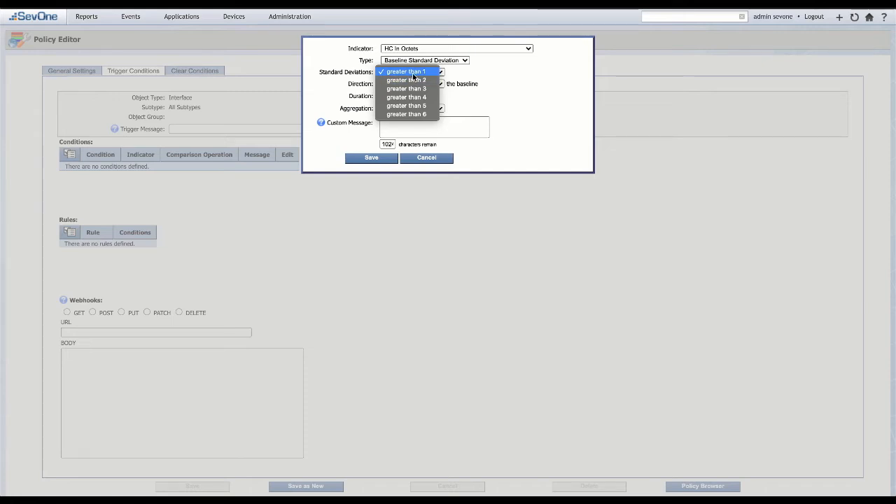
pyautogui.click(499, 77)
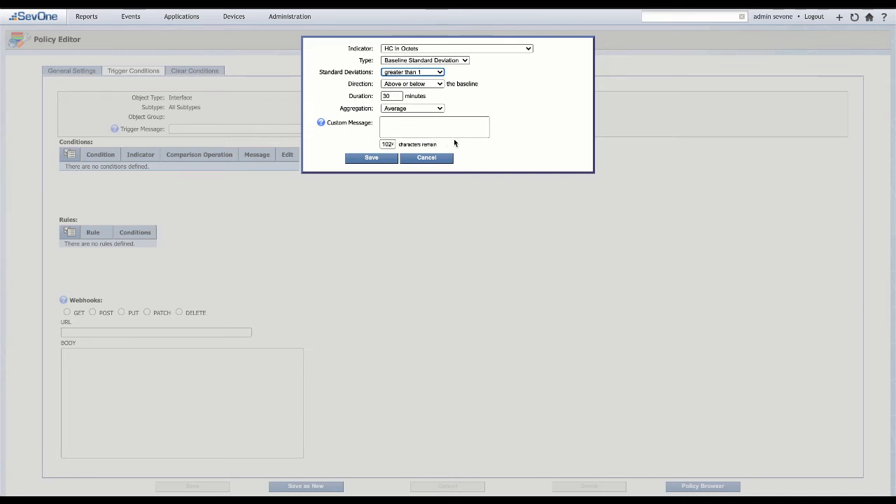
pyautogui.click(412, 72)
pyautogui.click(483, 69)
# Step: Change the trigger condition type to Slope Variance RSD and examine its comparison options
pyautogui.click(440, 60)
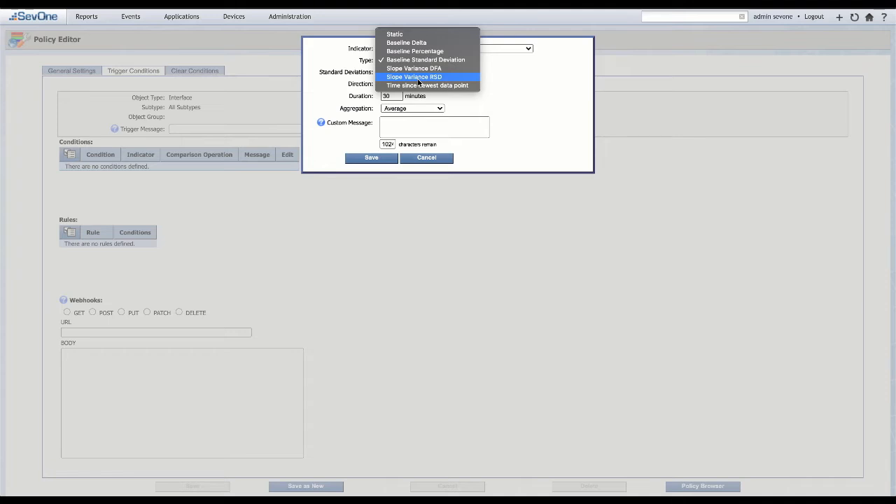
pyautogui.click(418, 77)
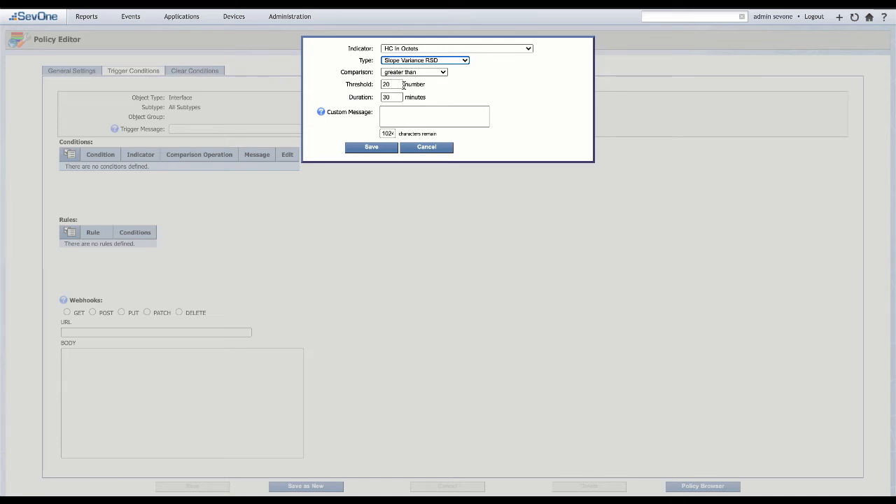
pyautogui.click(429, 73)
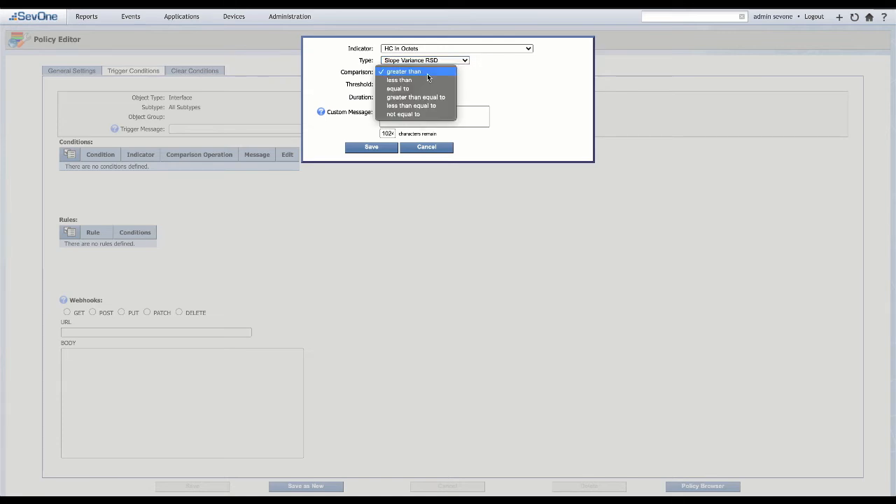
pyautogui.click(509, 86)
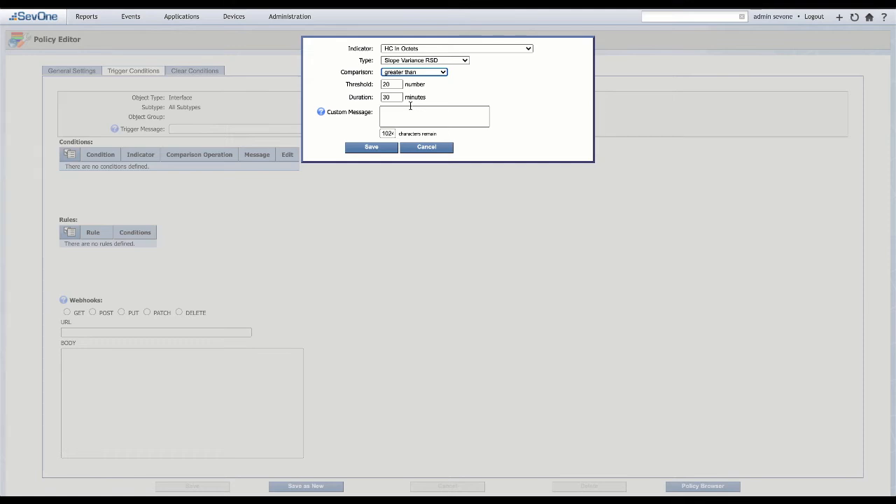
# Step: Change the condition type to Baseline Standard Deviation, require greater than 2 standard deviations, and save the trigger condition
pyautogui.click(434, 62)
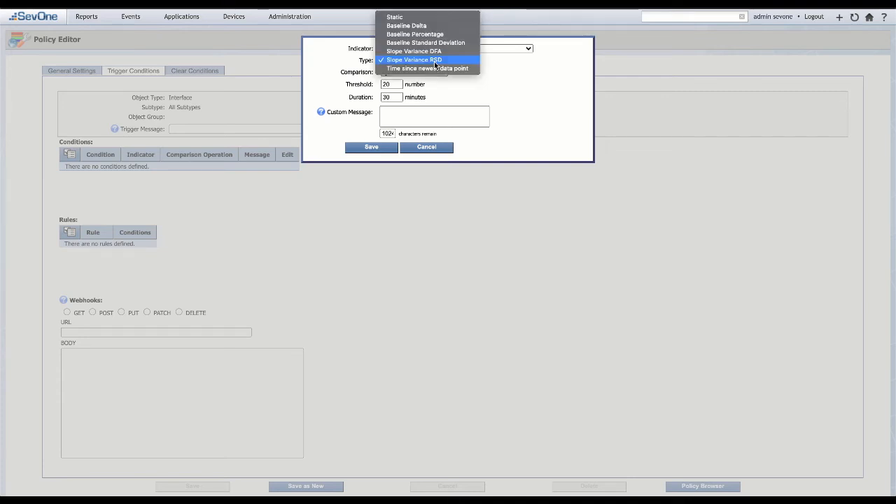
pyautogui.click(399, 42)
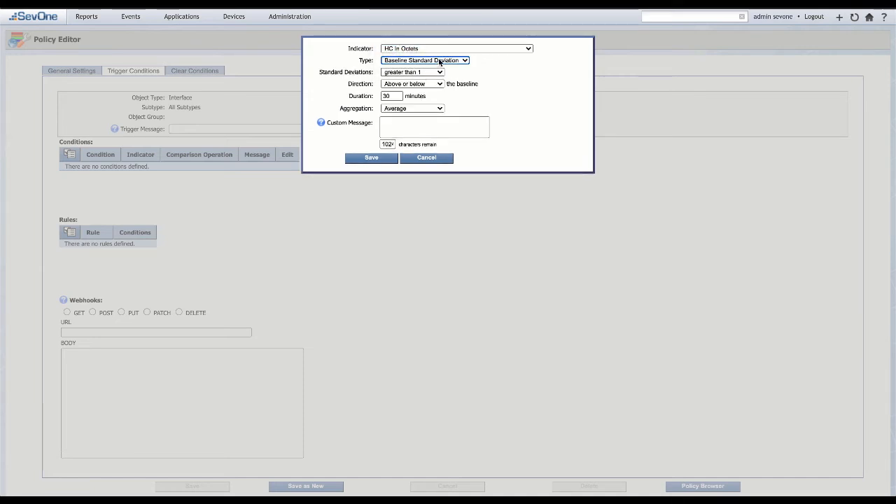
pyautogui.click(412, 72)
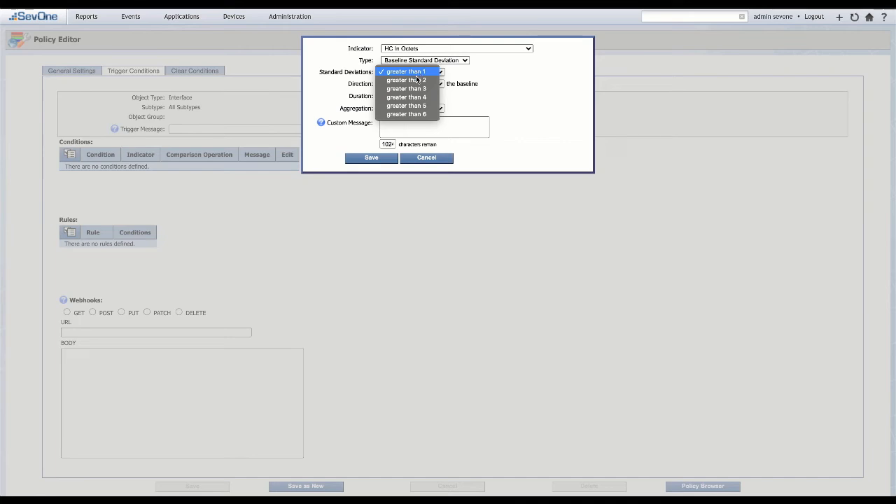
pyautogui.click(414, 79)
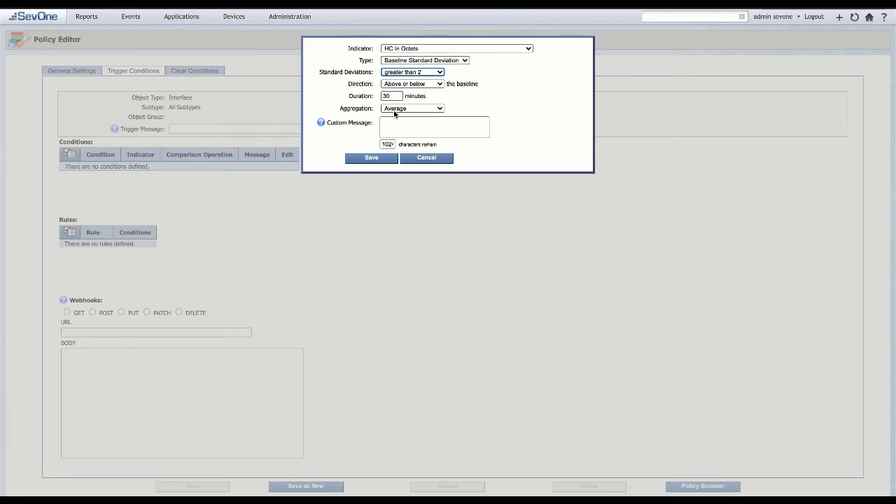
pyautogui.click(372, 158)
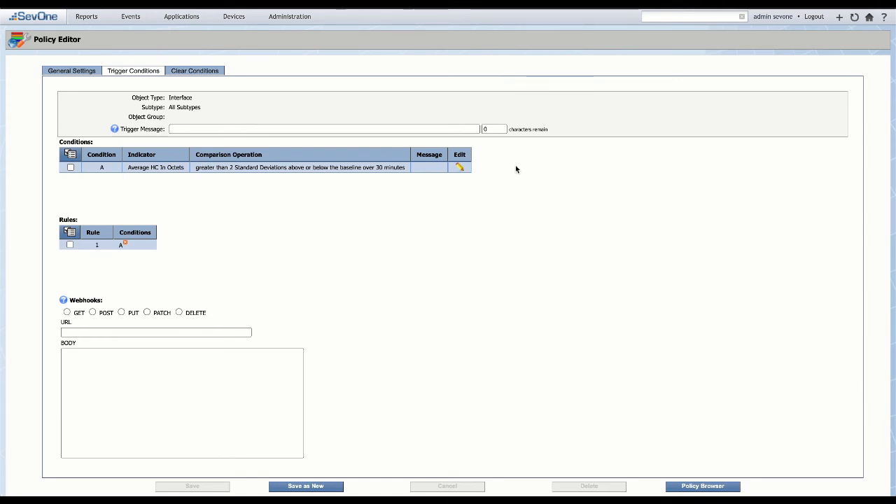
# Step: Save the alert policy as a new policy and return to the Policy Browser
pyautogui.click(306, 486)
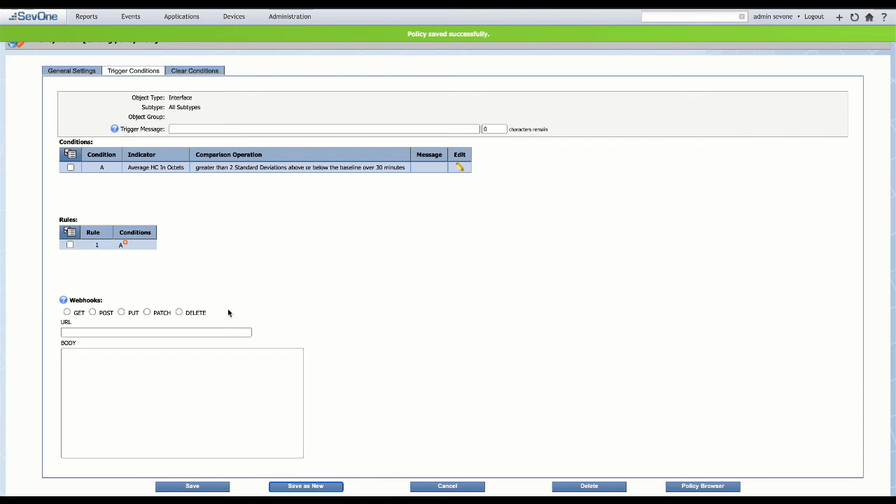
pyautogui.scroll(-1, 228, 310)
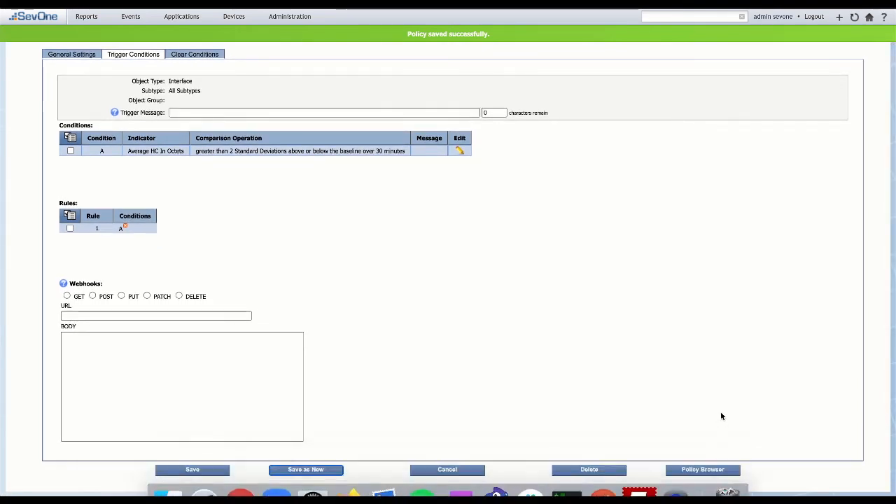
pyautogui.click(703, 470)
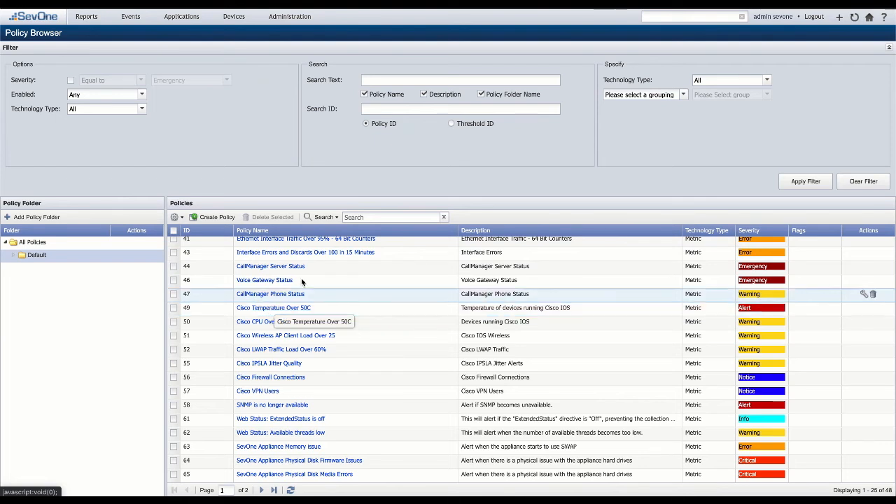
# Step: Try to find the new policy by searching the policy list for "test", and clear the search text
pyautogui.click(358, 219)
pyautogui.write('test')
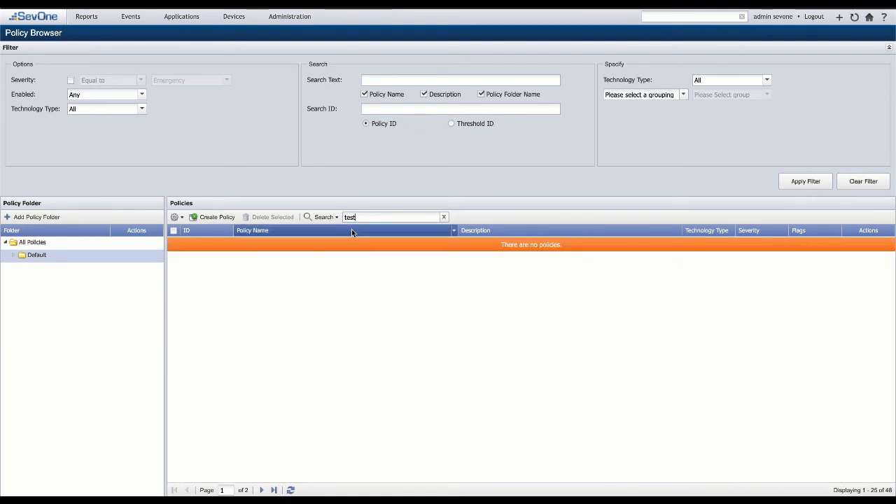
pyautogui.press('BackSpace')
pyautogui.press('BackSpace')
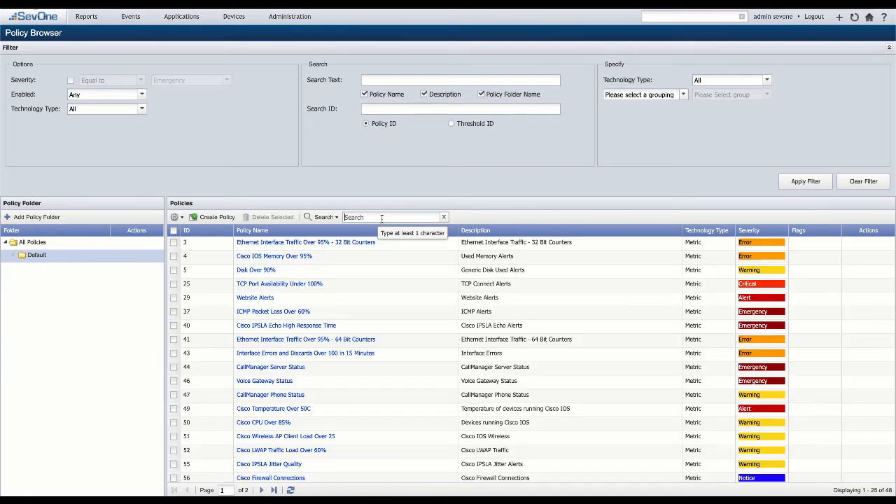
# Step: Sort the policies by name and open the Test1 policy from the second page of the list
pyautogui.click(265, 230)
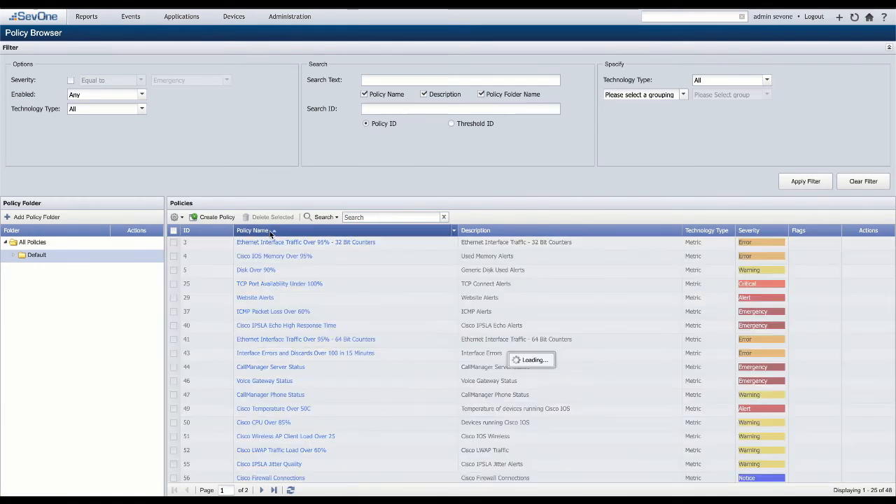
pyautogui.scroll(-3, 275, 315)
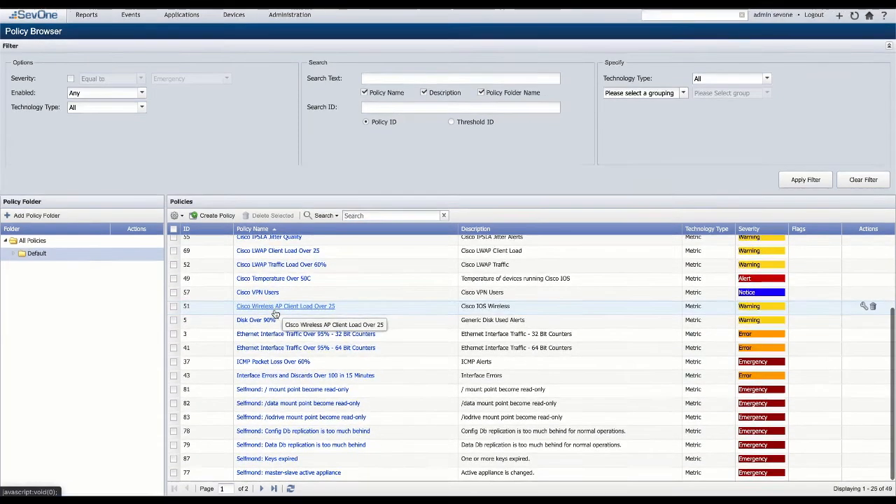
pyautogui.click(262, 490)
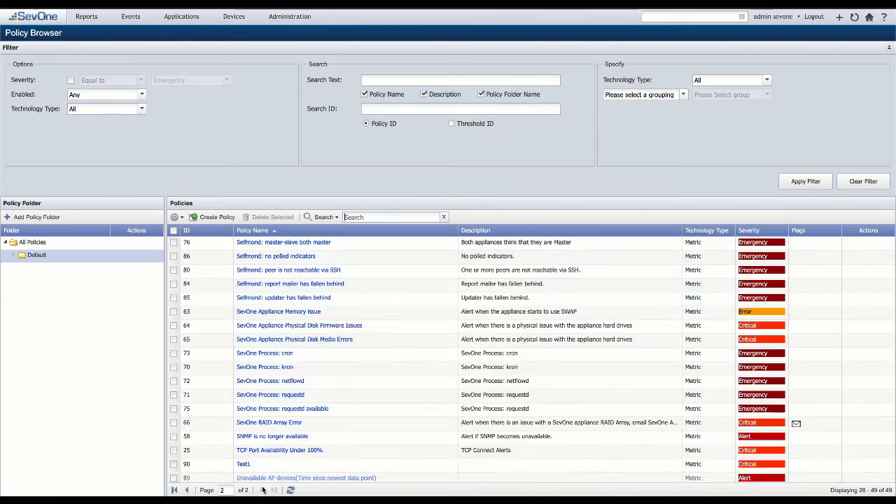
pyautogui.click(241, 466)
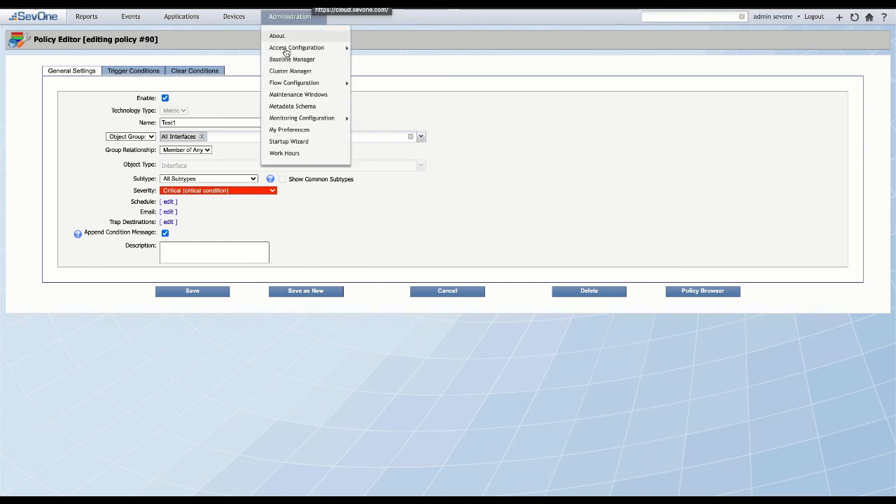
# Step: Open the Alert Dashboard report in SevOne Data Insight and set its device group to All Device Groups
pyautogui.moveTo(184, 24)
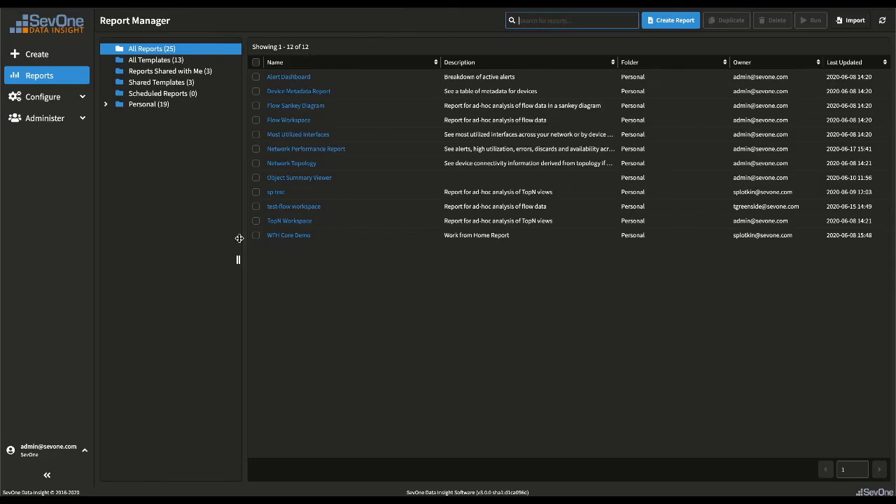
pyautogui.click(294, 77)
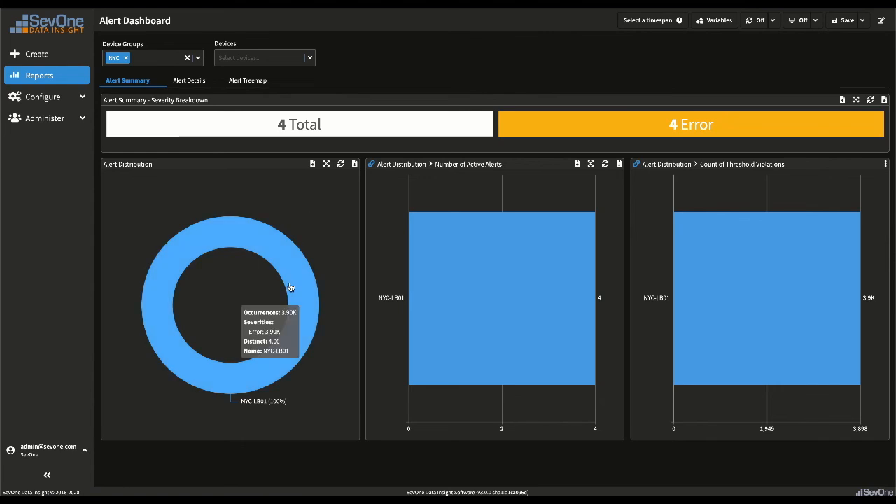
pyautogui.click(186, 59)
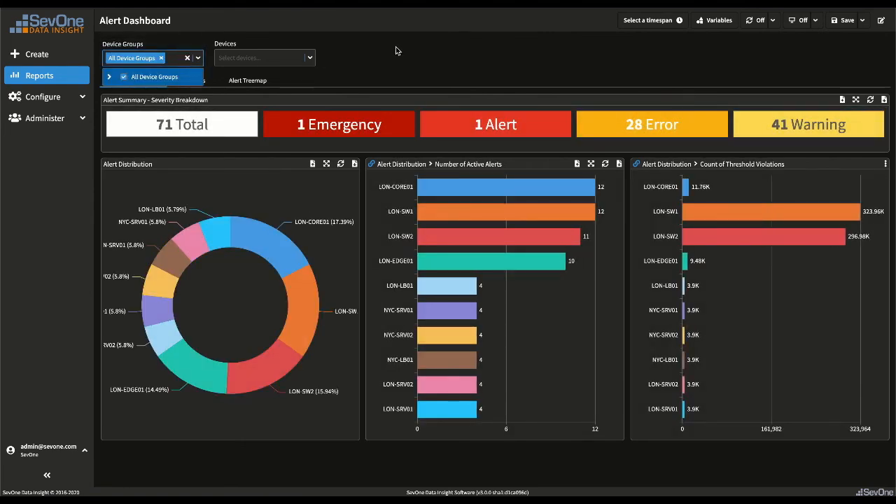
# Step: Filter the alert charts to LON-CORE01 and LON-SRV01 through the alert distribution chart, and clear the device filter
pyautogui.click(270, 263)
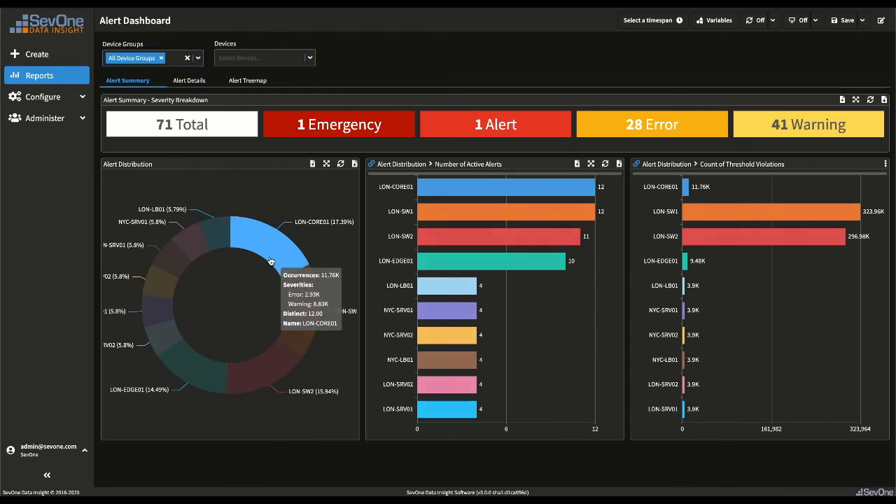
pyautogui.click(180, 266)
pyautogui.click(180, 266)
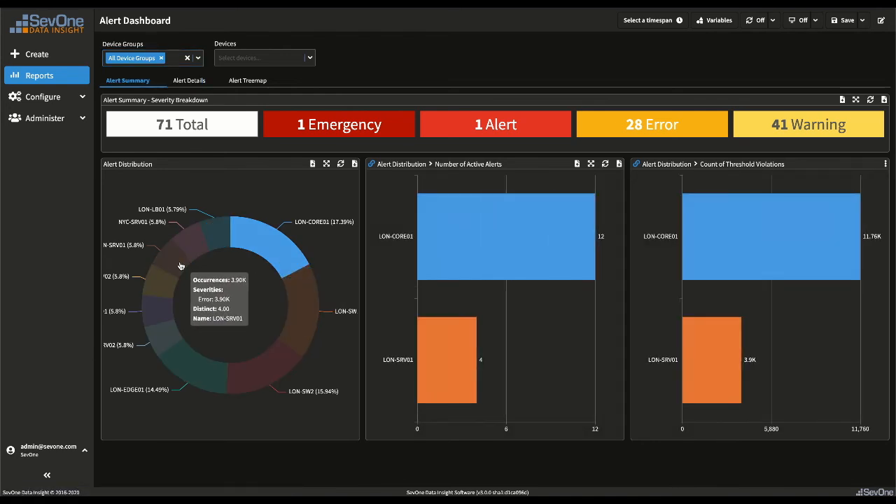
pyautogui.click(279, 250)
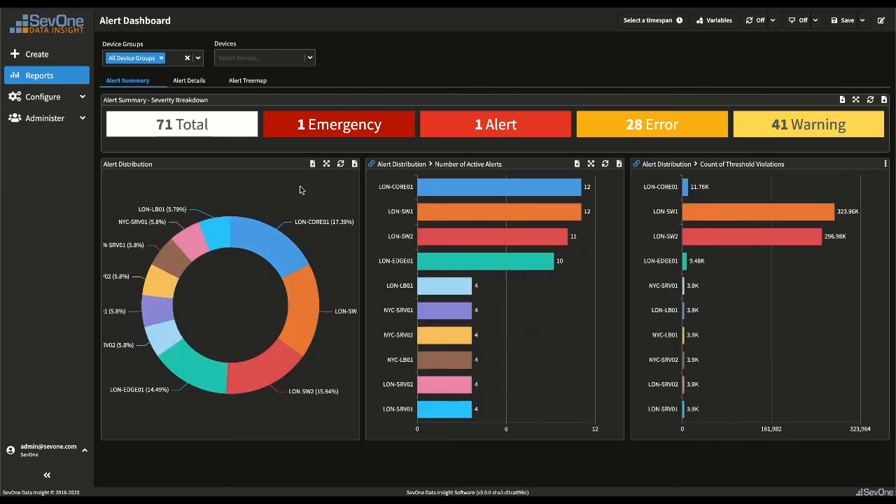